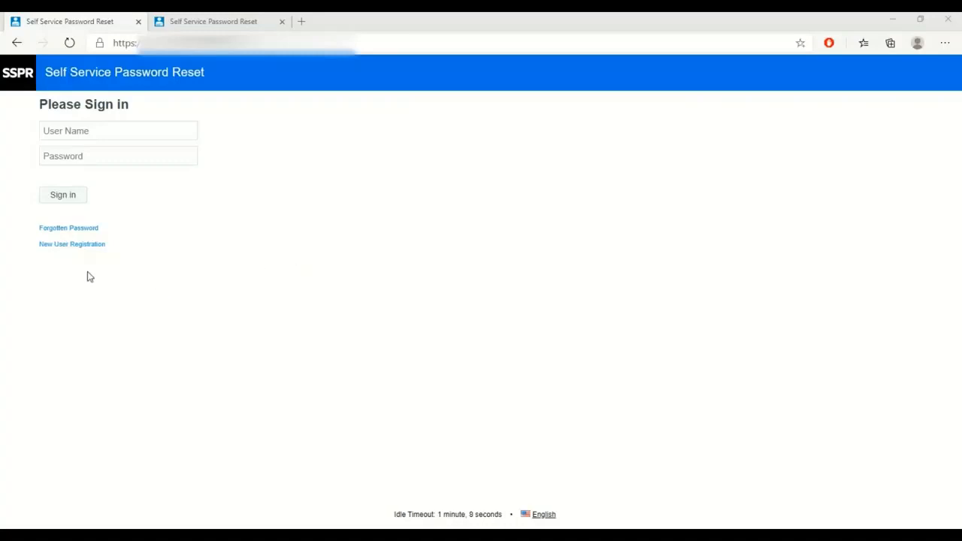
Follow the 'New User Registration' link from the SSPR sign-in page.
left_click(81, 245)
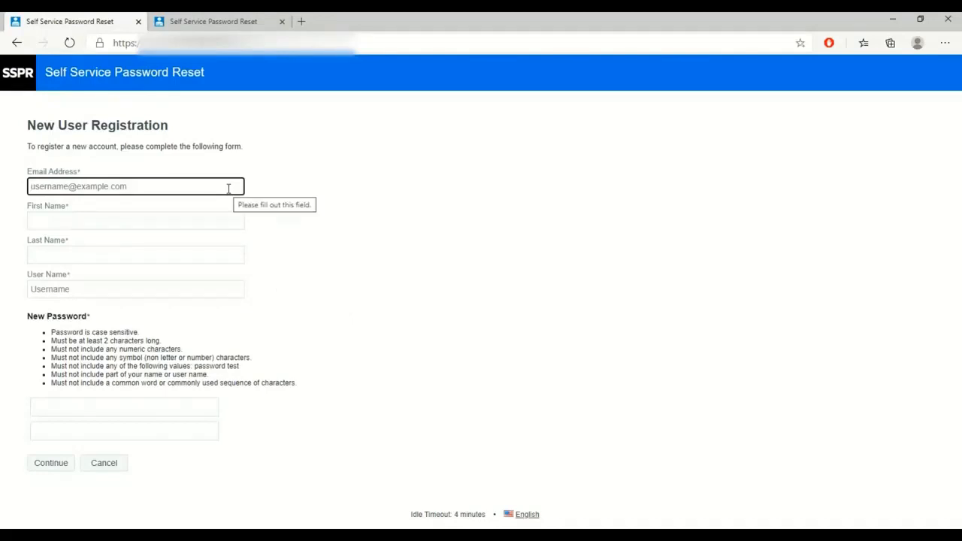
Enter the new user's email address, first name, last name and user name.
left_click(228, 188)
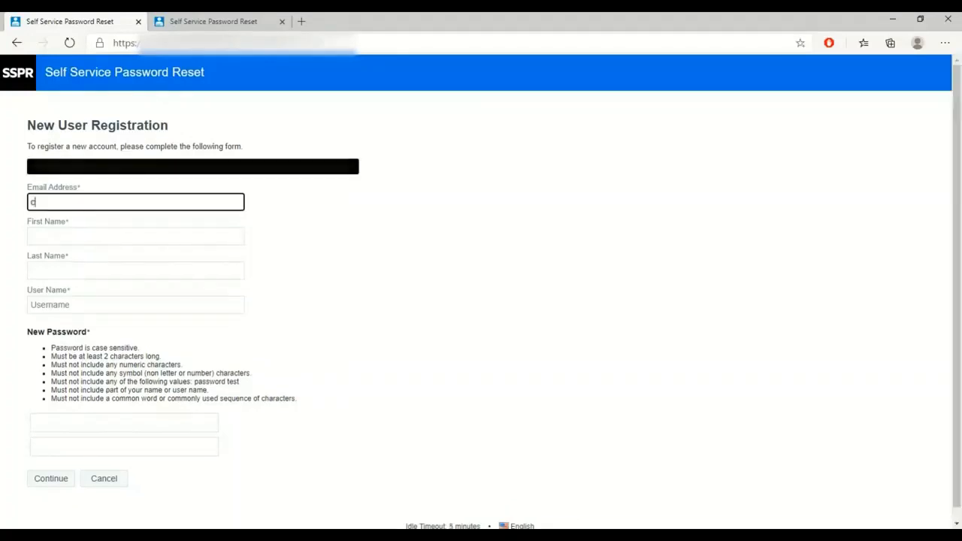
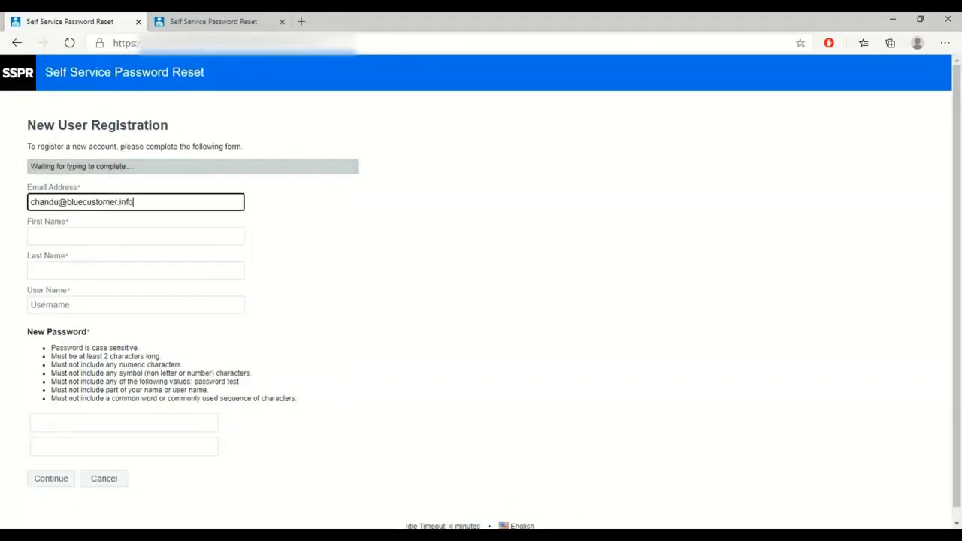
left_click(135, 236)
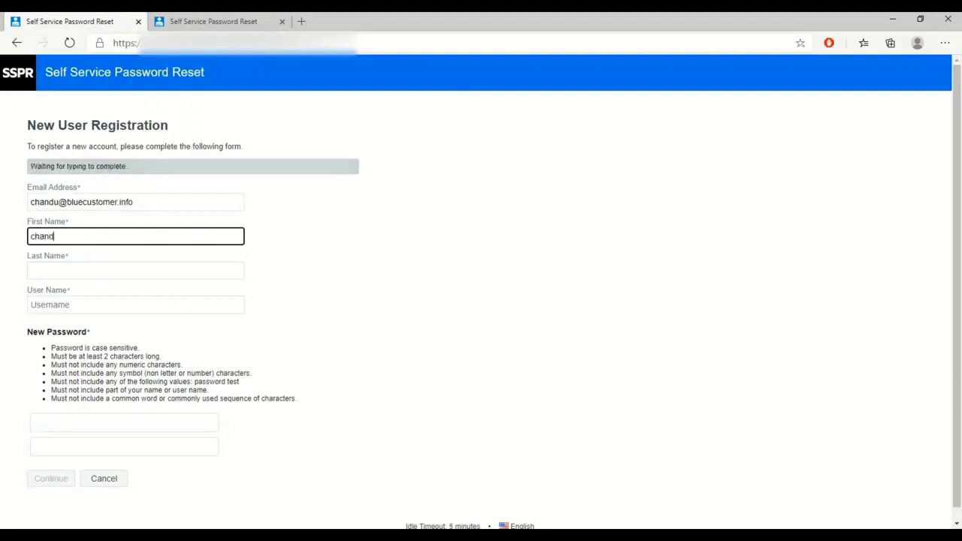
key("Tab")
key("Tab")
type("chandu@")
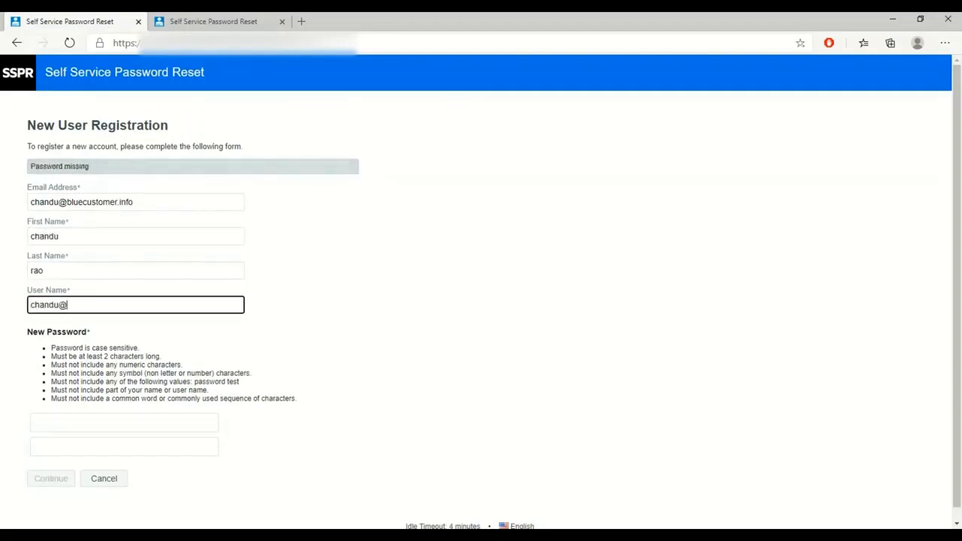
key("BackSpace")
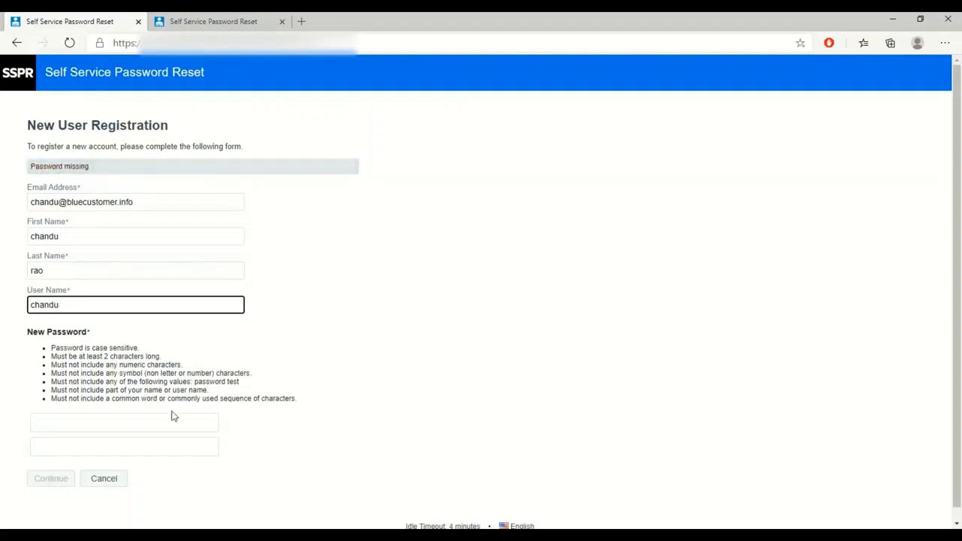
Enter and confirm the new password, then submit the registration form.
left_click(173, 422)
type("*****")
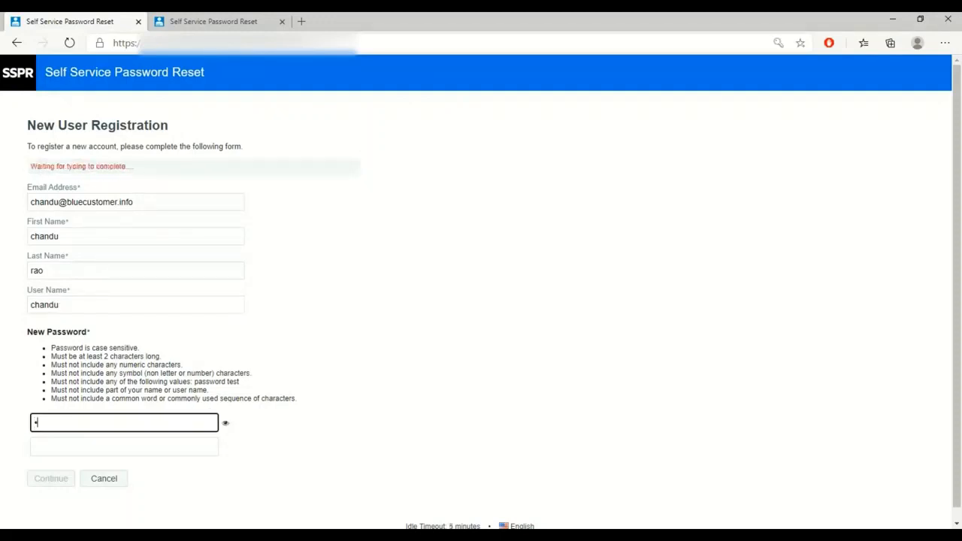
key("Tab")
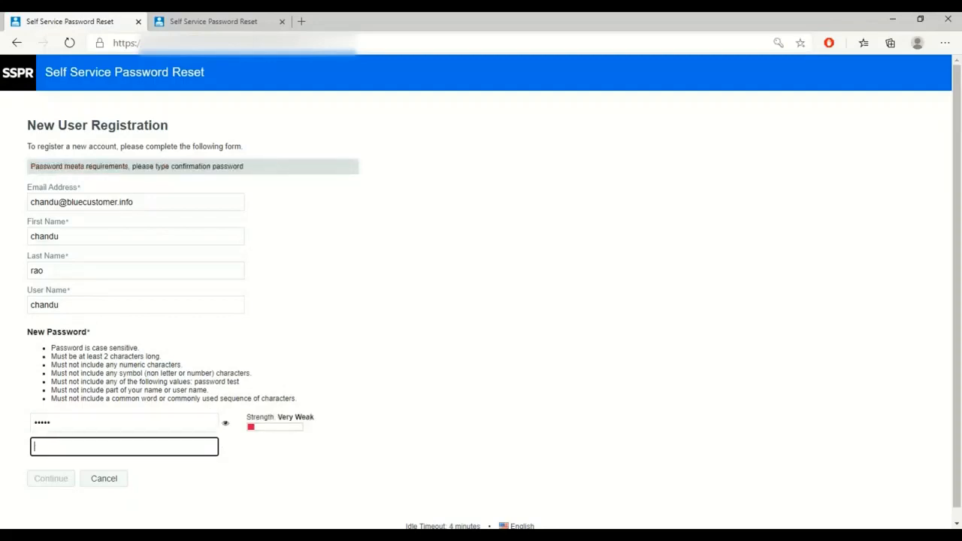
type("*****")
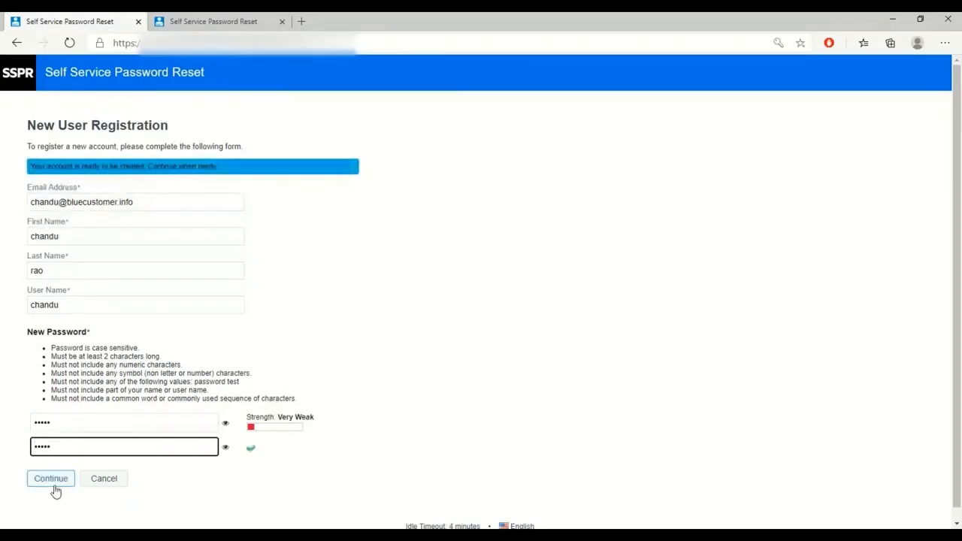
left_click(59, 488)
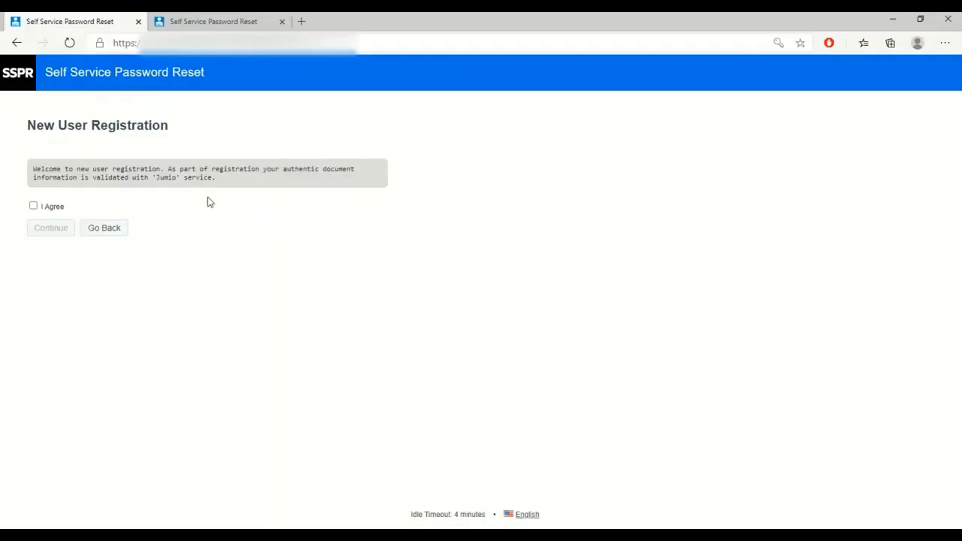
Agree to Jumio validating the ID documents and continue to identity verification.
left_click(32, 208)
left_click(53, 231)
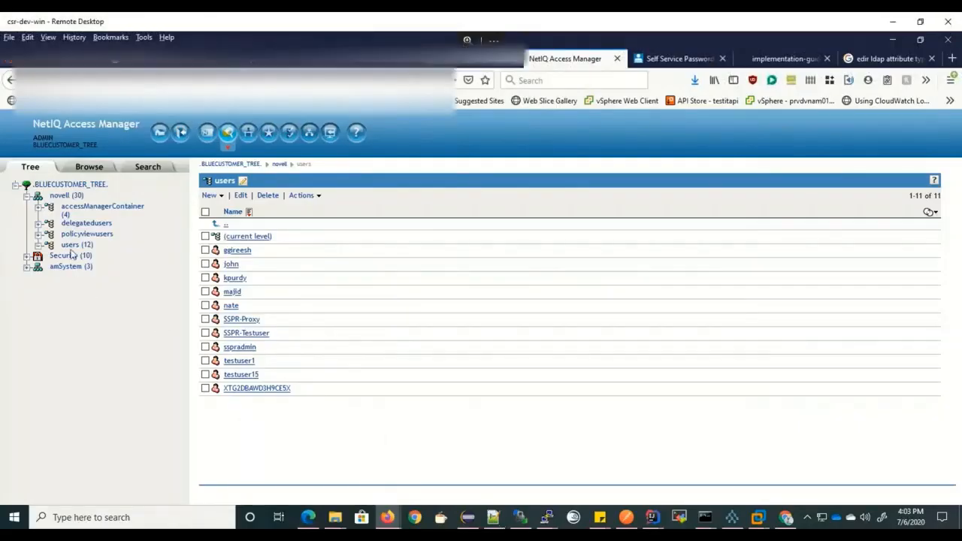
Review the new user's Login Restrictions in the users container, then cancel without saving.
left_click(73, 247)
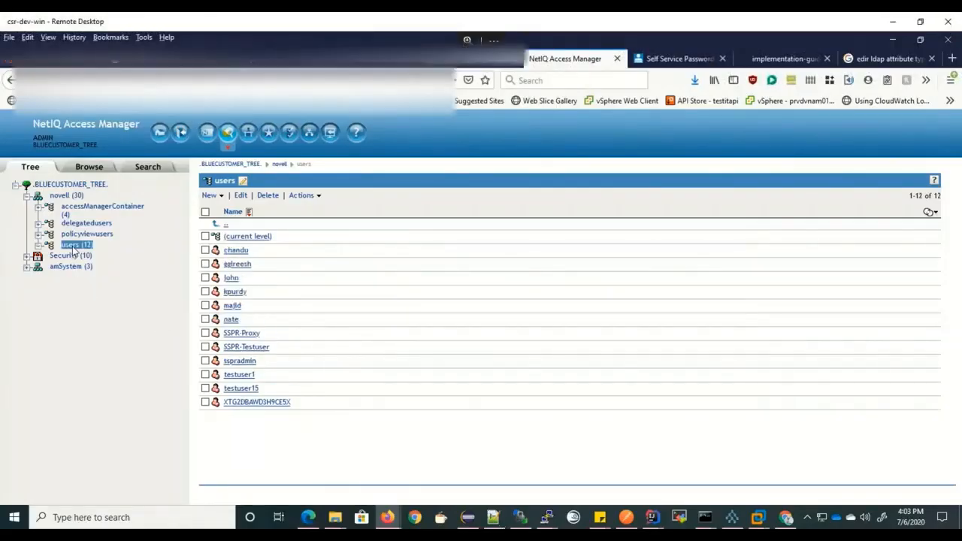
left_click(237, 251)
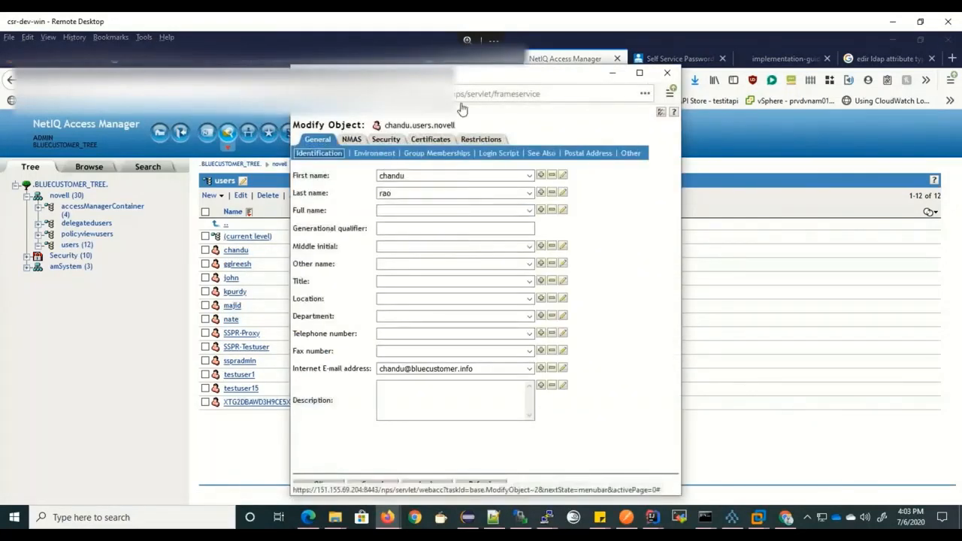
left_click(490, 141)
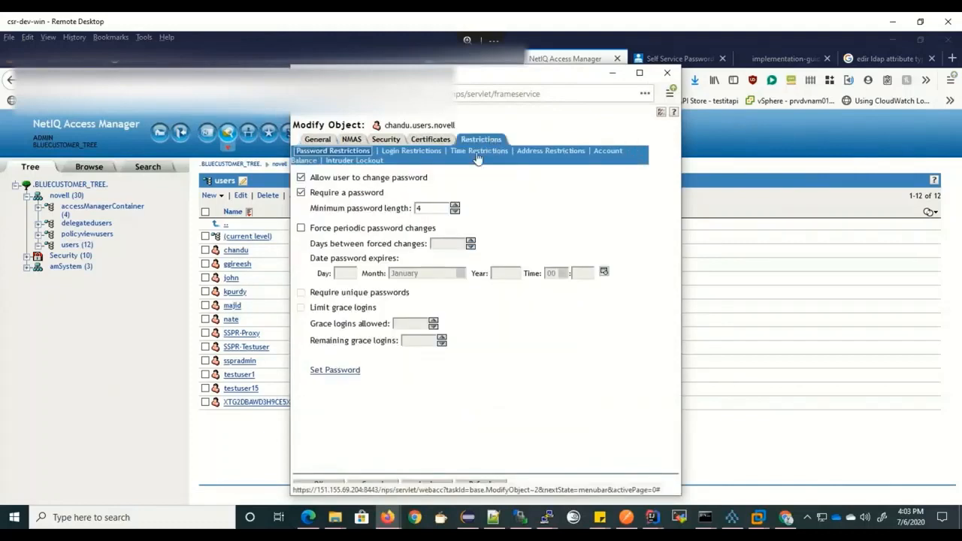
left_click(423, 153)
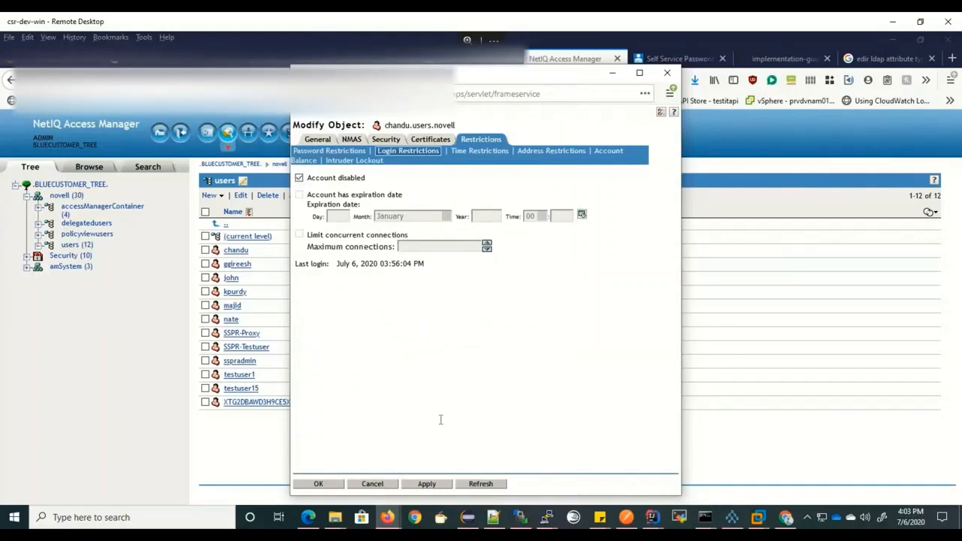
left_click(372, 484)
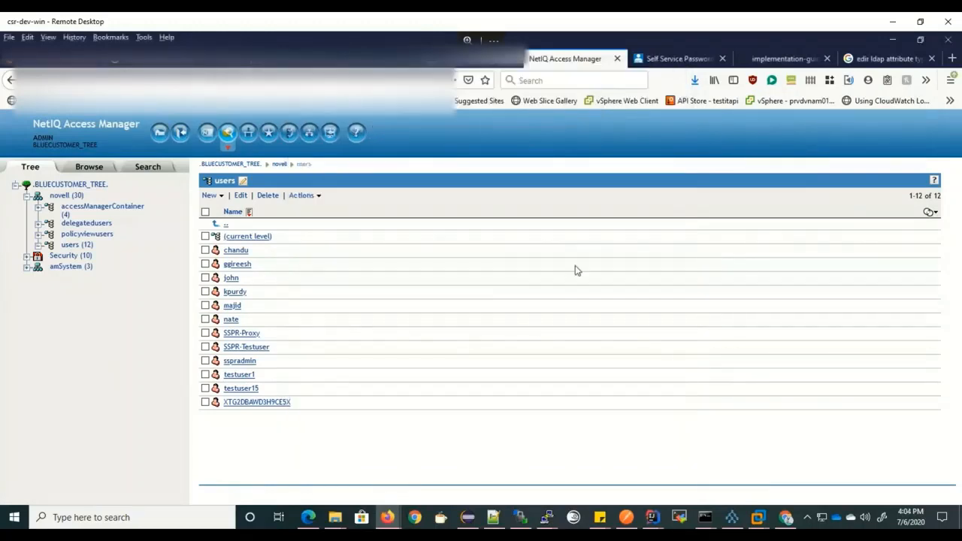
mouse_move(519, 518)
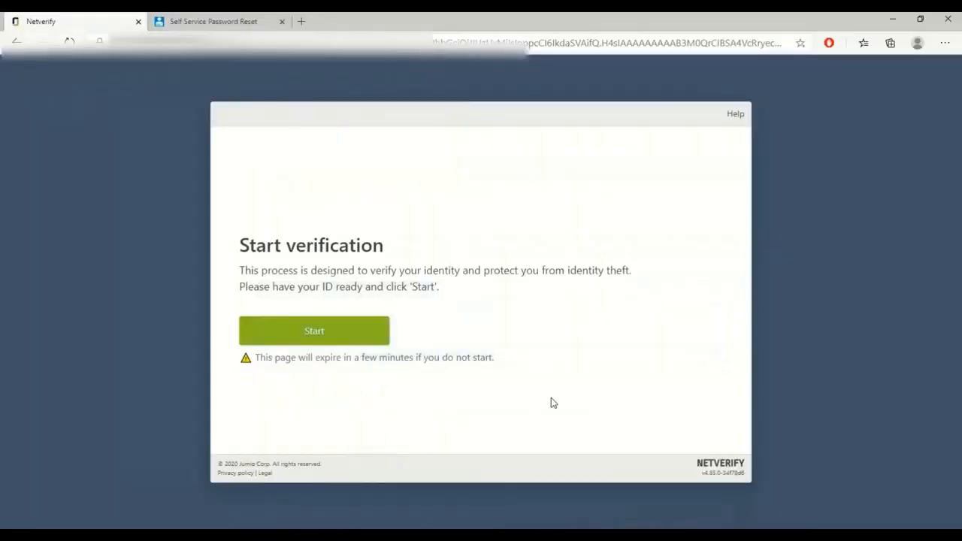
Start verification and upload the driver's licence images dl as the front and dl2 as the back.
left_click(331, 344)
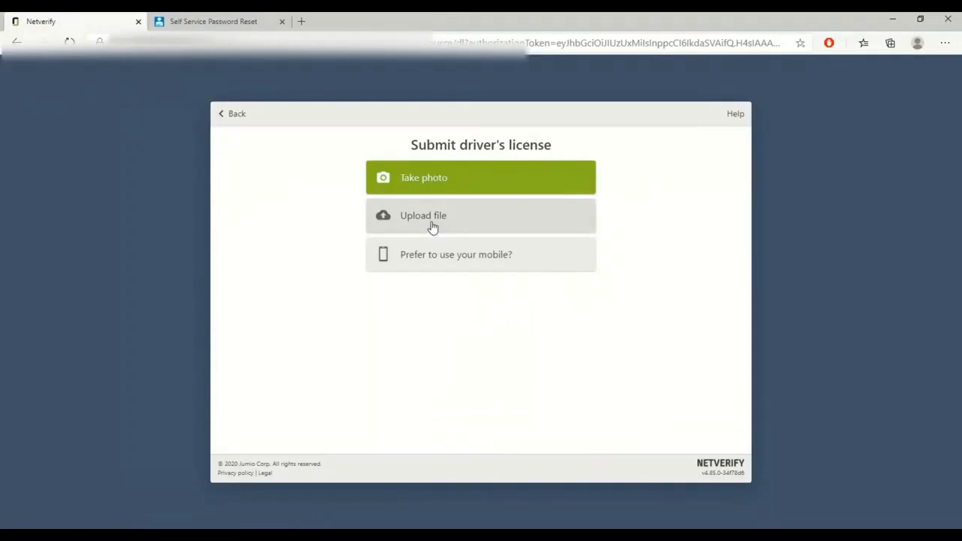
left_click(432, 230)
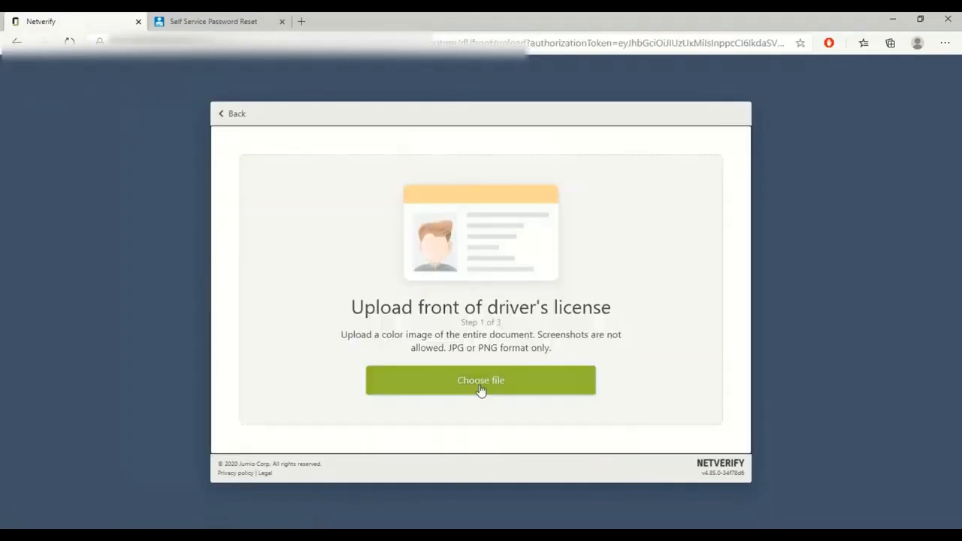
left_click(481, 387)
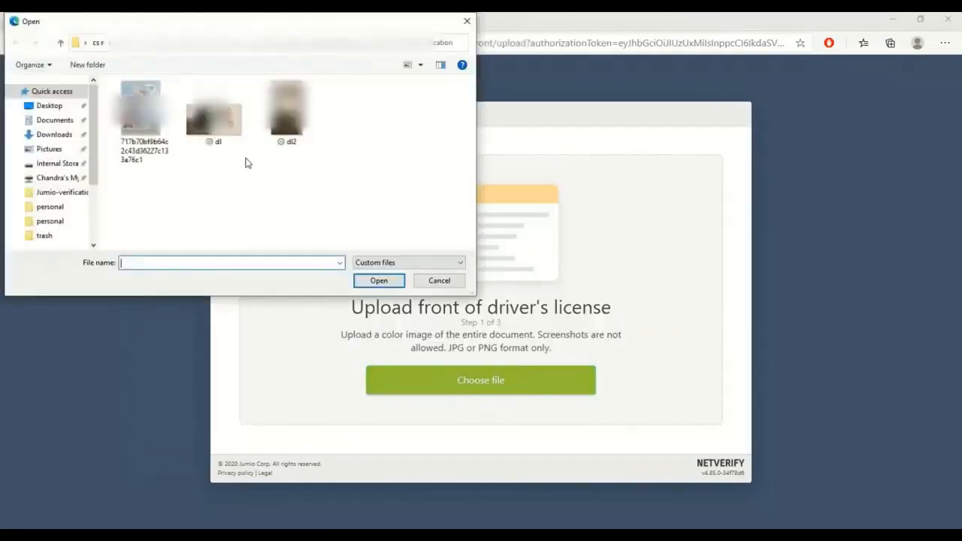
left_click(214, 113)
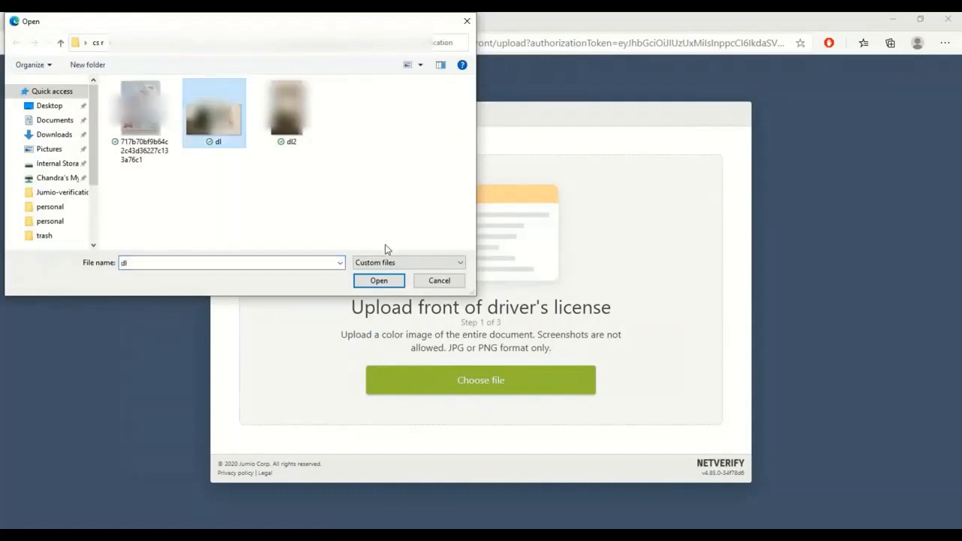
left_click(378, 282)
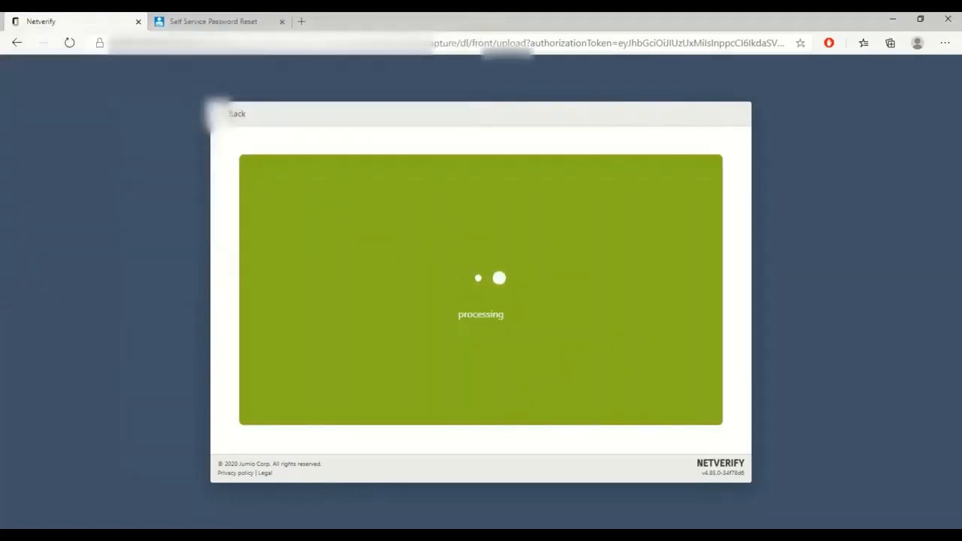
left_click(477, 380)
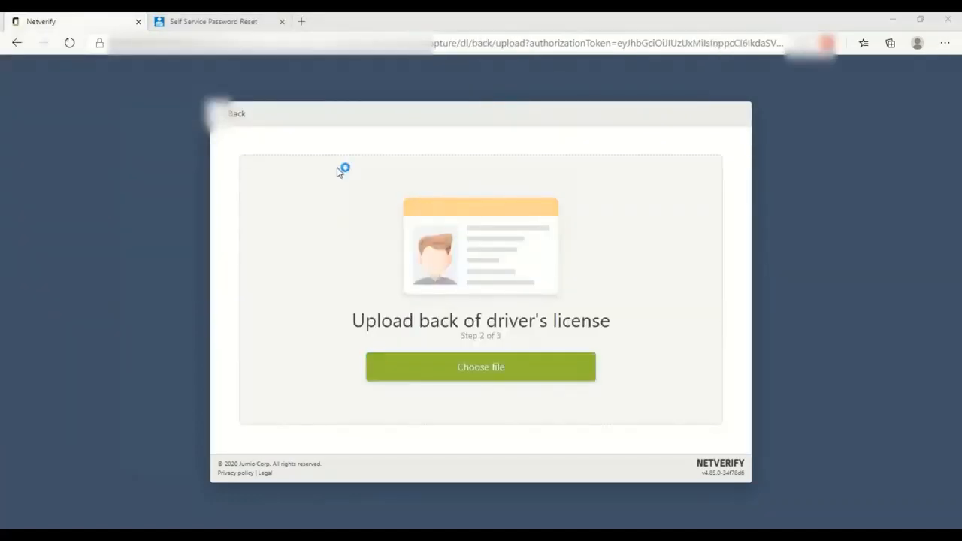
double_click(286, 116)
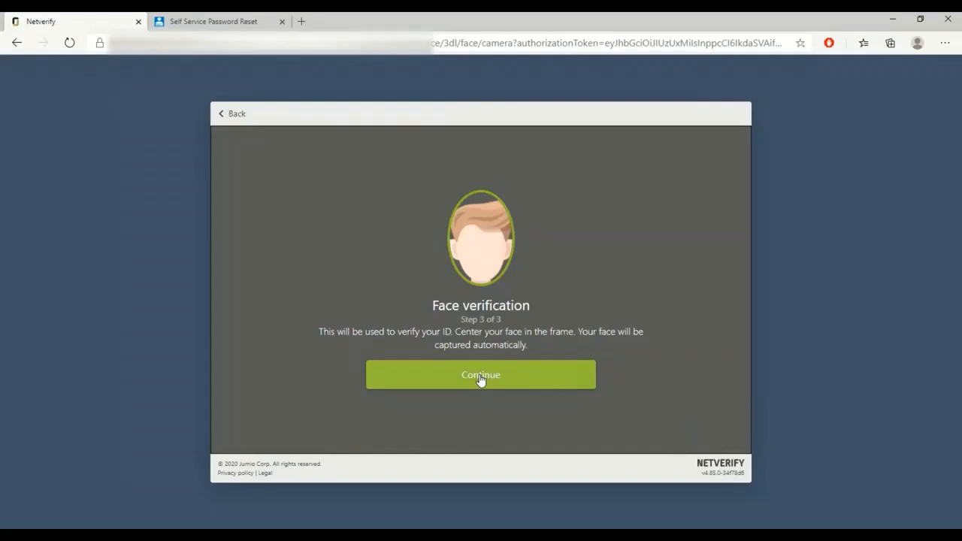
Get past the face verification prompts and start capturing the framed face.
left_click(481, 379)
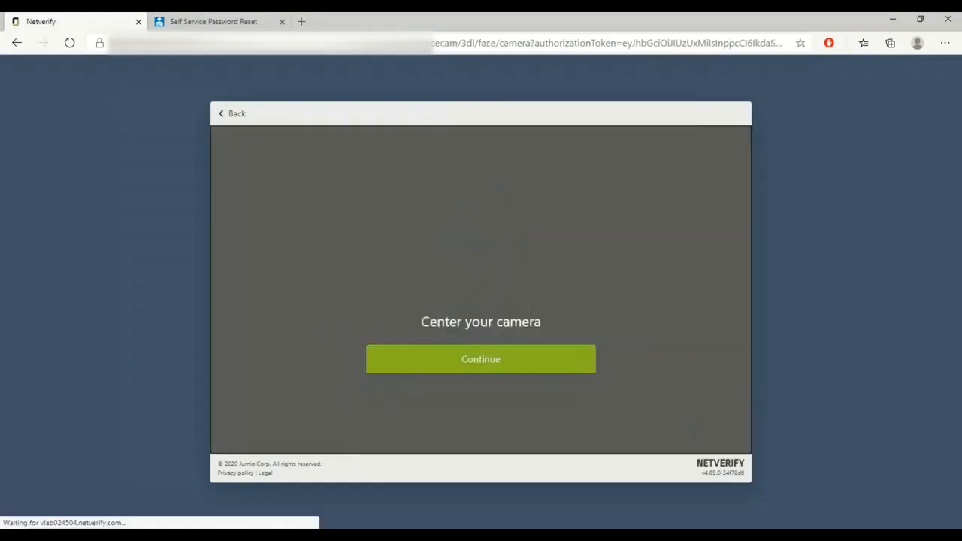
left_click(481, 367)
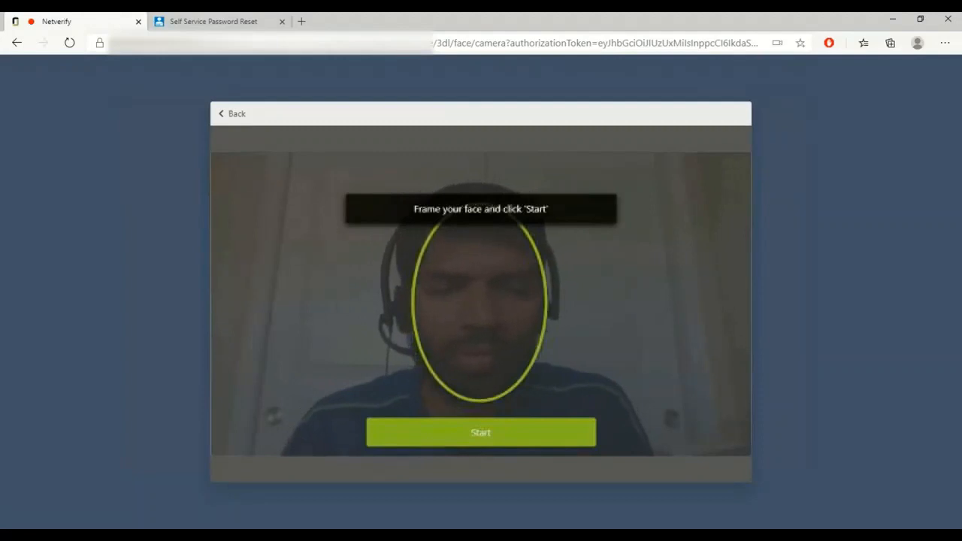
left_click(487, 443)
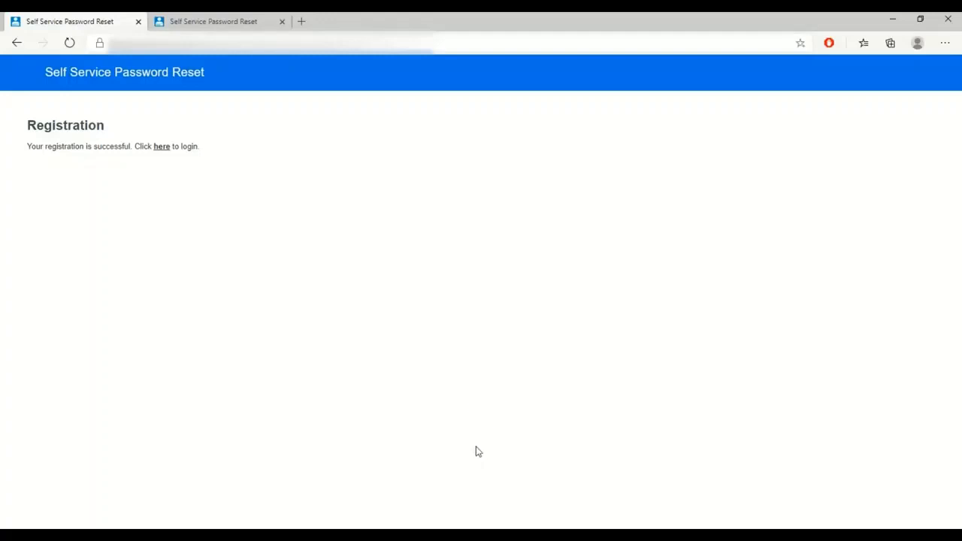
On the remote desktop, open the new user's properties and its General > Other attribute list.
mouse_move(514, 535)
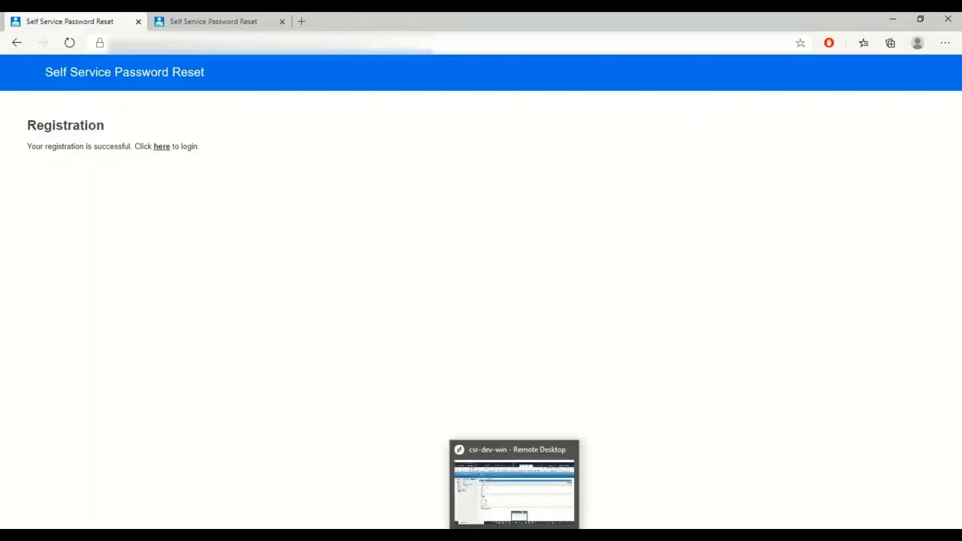
left_click(514, 535)
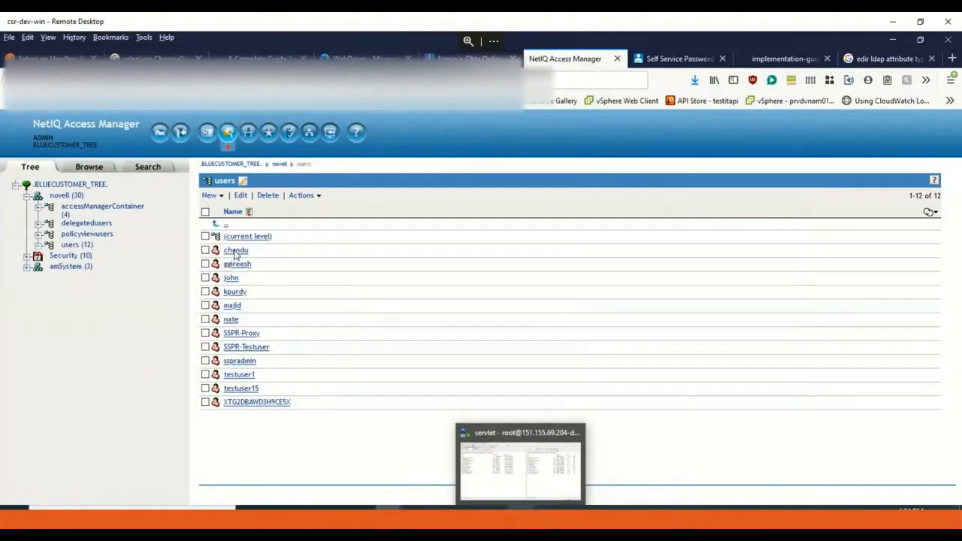
left_click(235, 253)
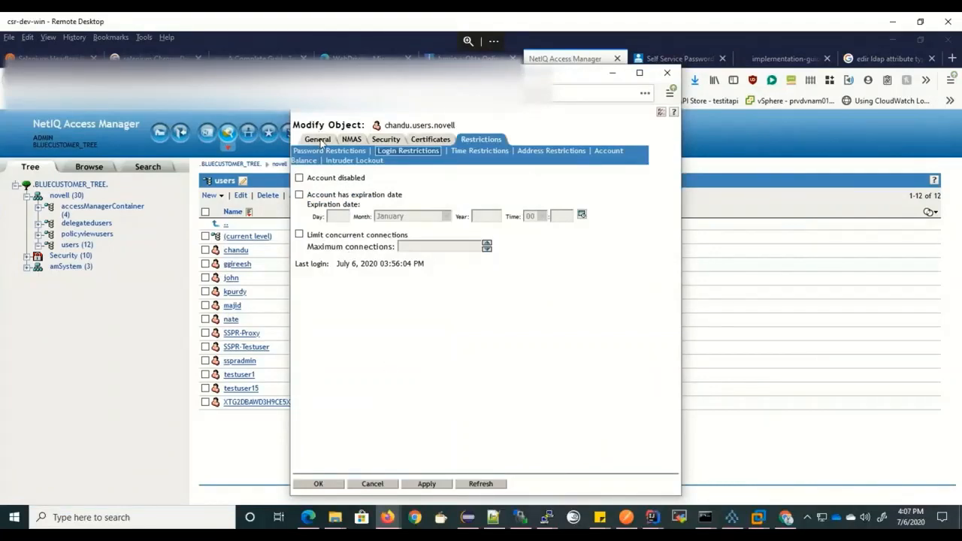
left_click(319, 141)
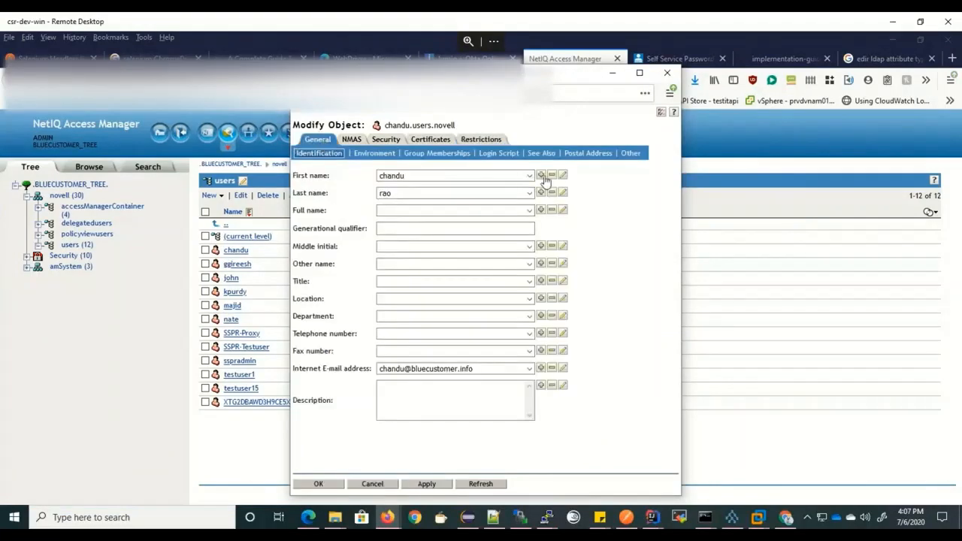
left_click(631, 154)
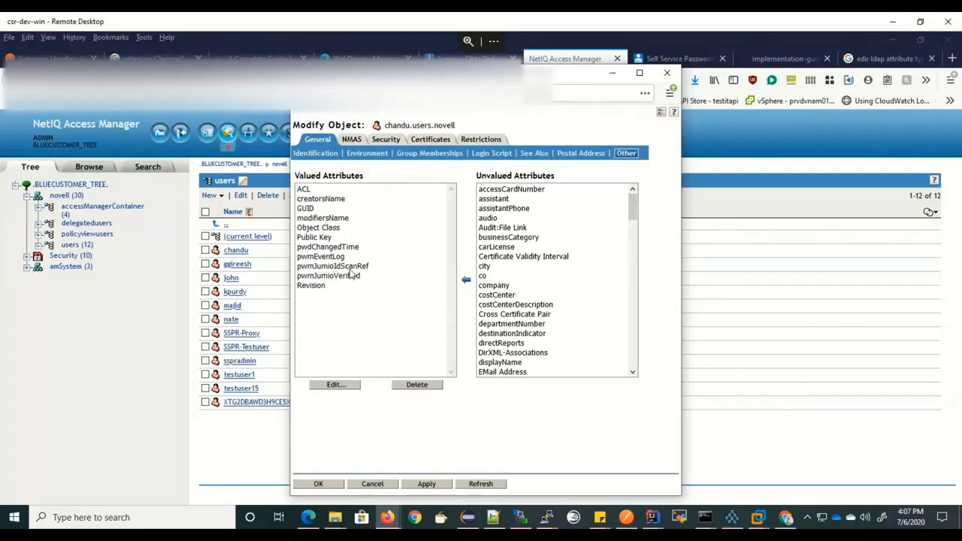
Inspect the pwmJumioIdScanRef and pwmJumioVerified values without changes, then close the properties with OK.
double_click(349, 268)
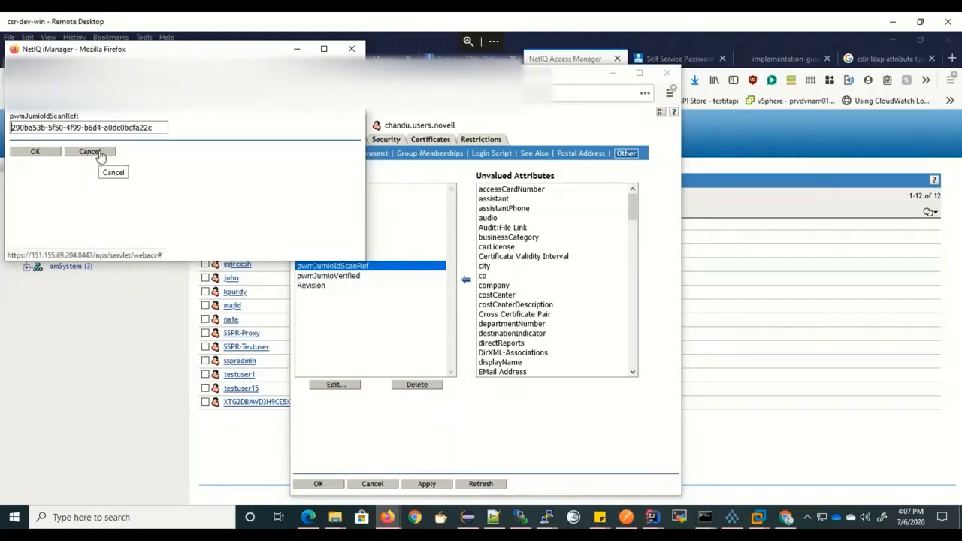
left_click(101, 155)
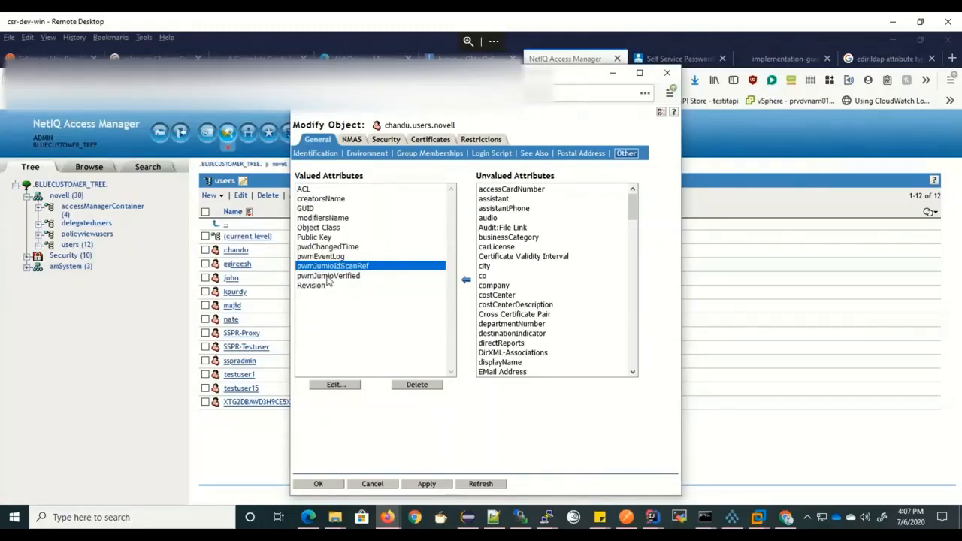
double_click(350, 277)
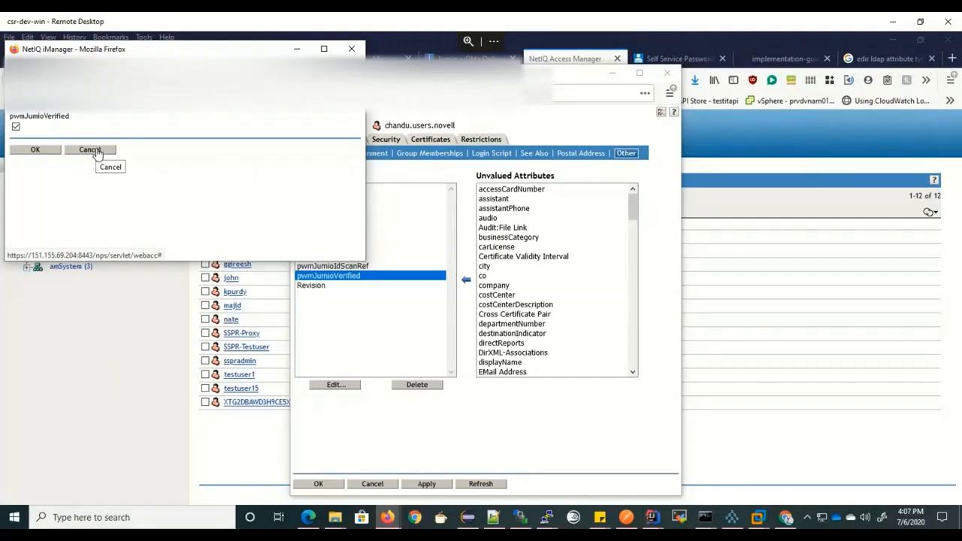
left_click(96, 153)
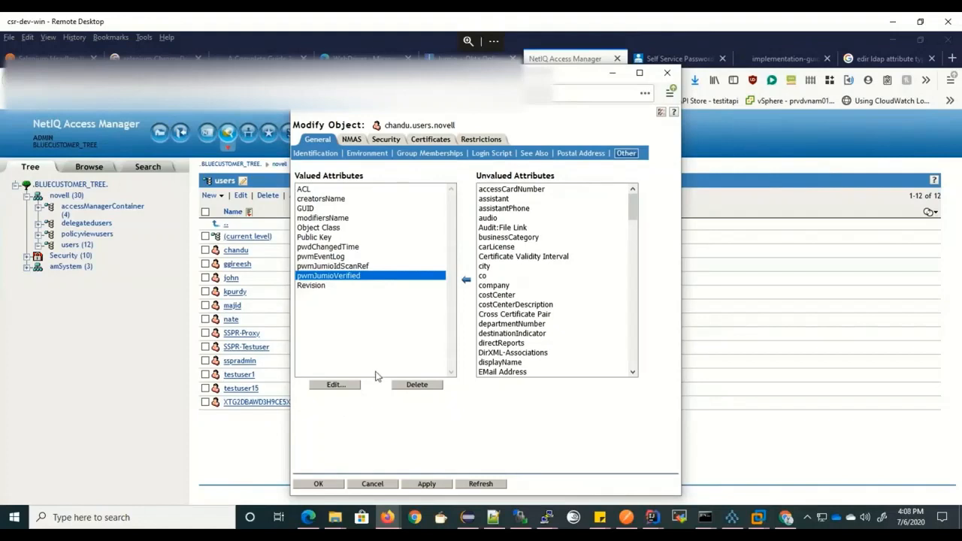
left_click(331, 486)
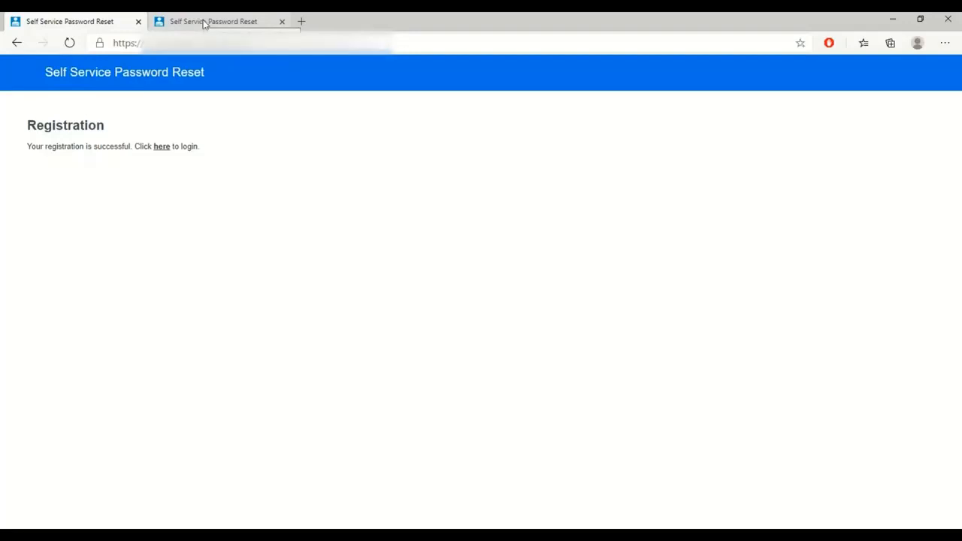
Switch to the second SSPR tab showing the failed Jumio document verification.
left_click(204, 24)
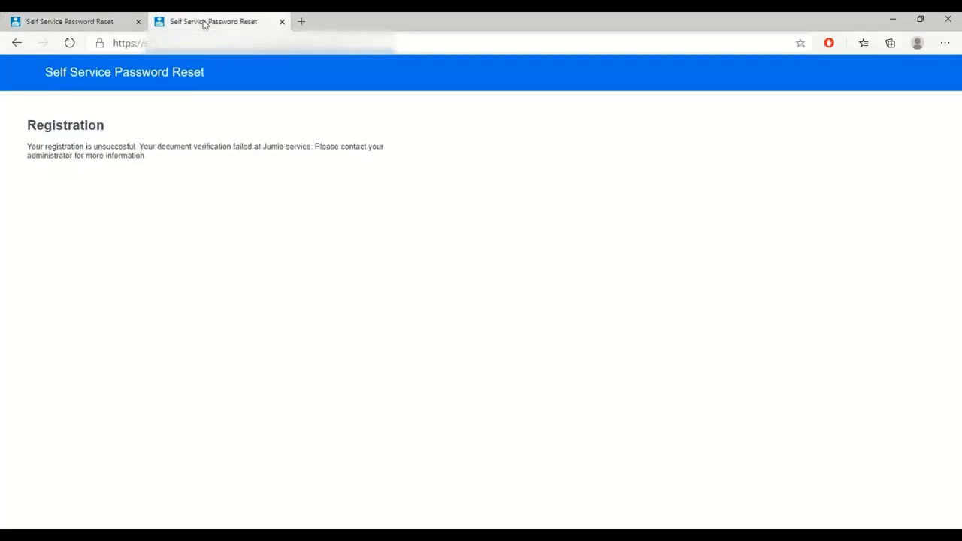